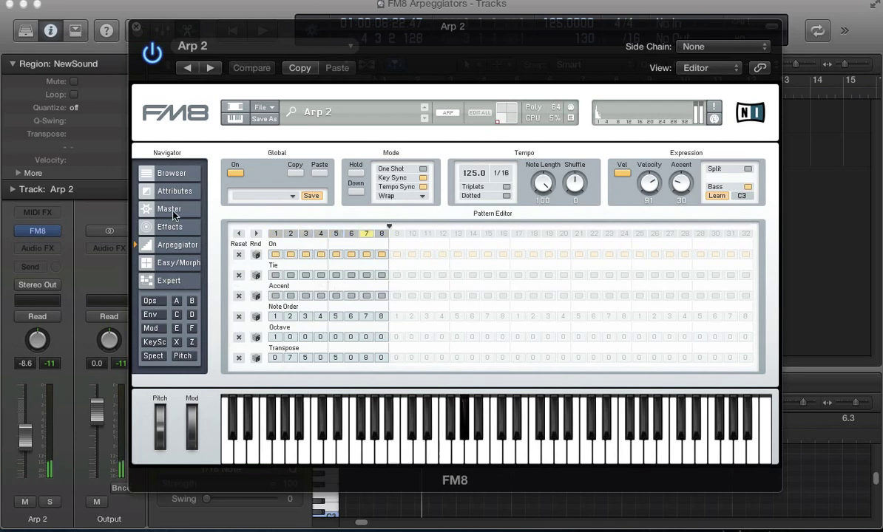
- Lower operator Z's envelope amount to 34 and raise its filter cutoff to 10
{"action": "left_click", "coordinate": [167, 281]}
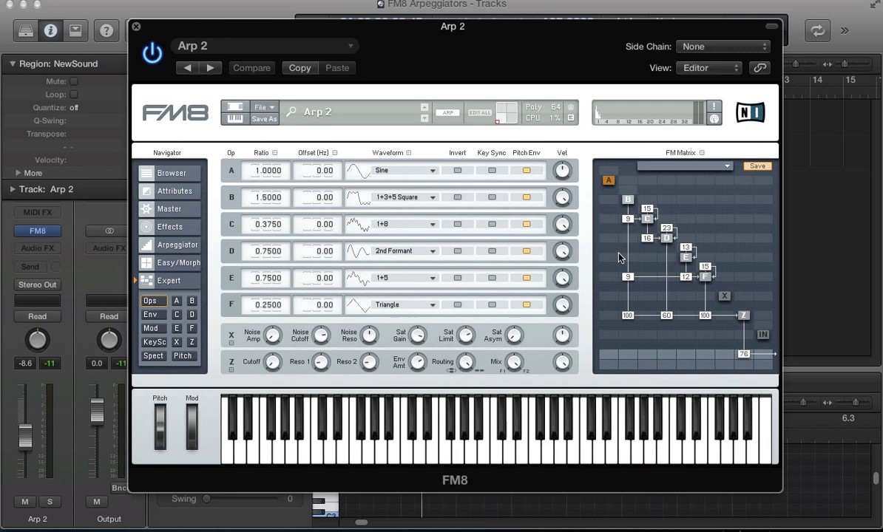
{"action": "left_click", "coordinate": [191, 344]}
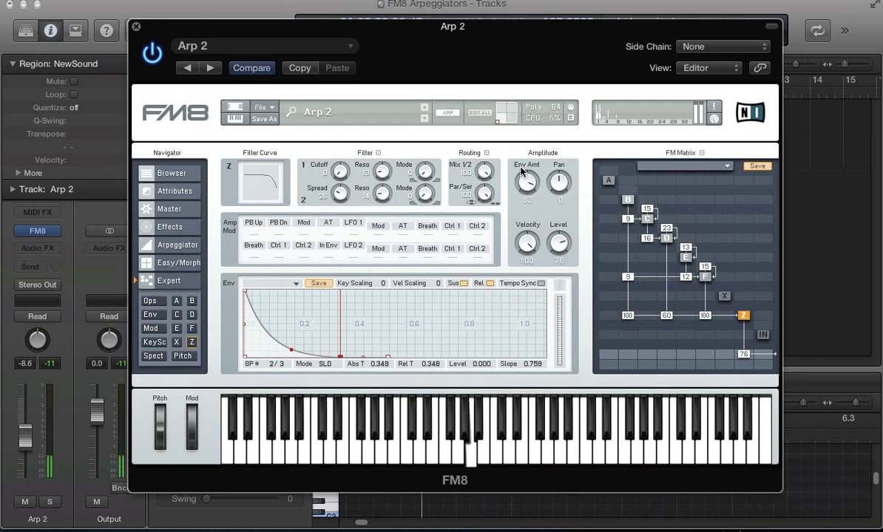
{"action": "left_click_drag", "start_coordinate": [521, 170], "coordinate": [522, 315]}
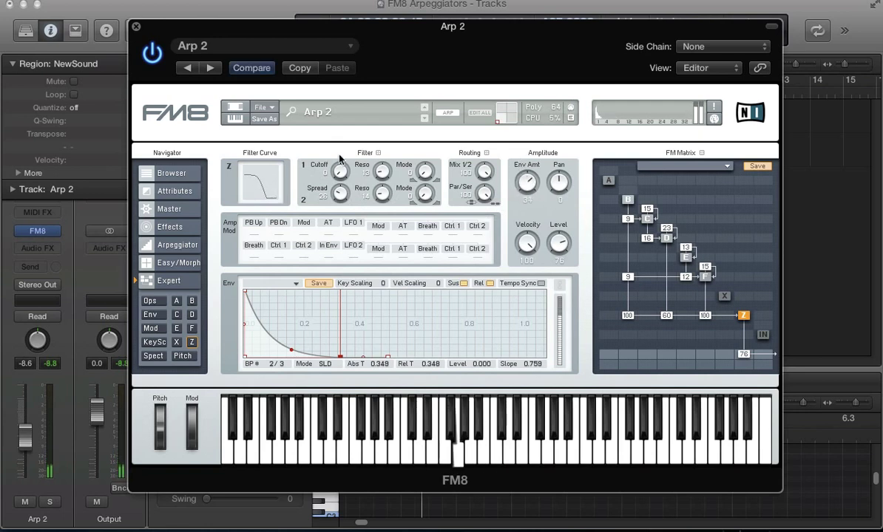
{"action": "mouse_move", "coordinate": [339, 170]}
{"action": "left_mouse_down"}
{"action": "mouse_move", "coordinate": [335, 87]}
{"action": "mouse_move", "coordinate": [333, 161]}
{"action": "left_mouse_up"}
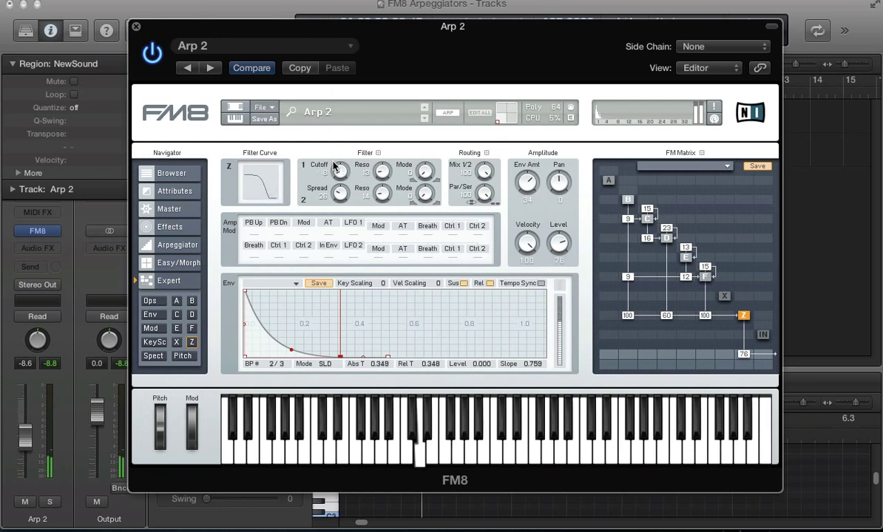
- Browse the Master and Effects pages, then return to the Arpeggiator pattern editor
{"action": "left_click", "coordinate": [174, 213]}
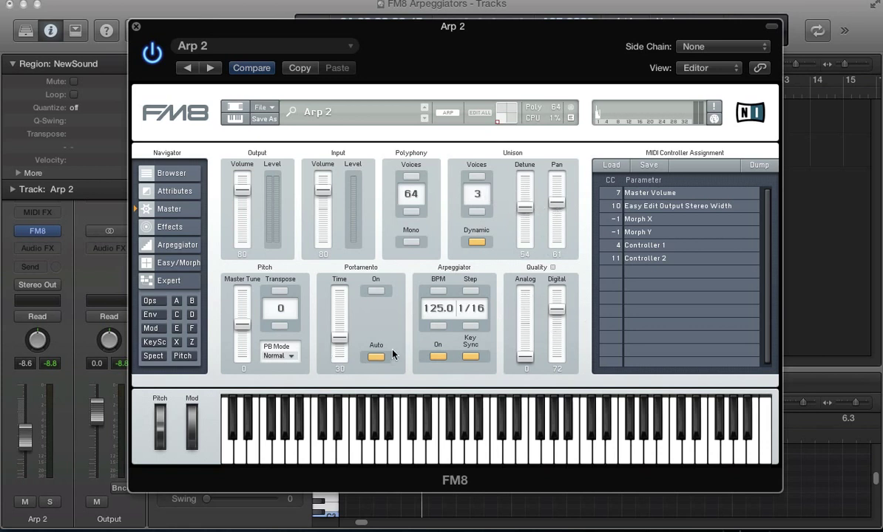
{"action": "left_click", "coordinate": [164, 230]}
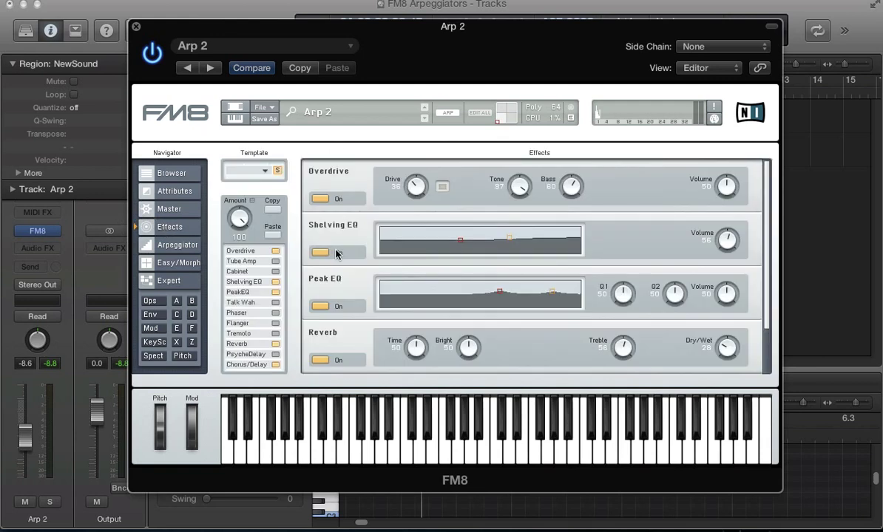
{"action": "scroll", "coordinate": [378, 273], "scroll_direction": "down", "scroll_amount": 2}
{"action": "scroll", "coordinate": [378, 273], "scroll_direction": "up", "scroll_amount": 2}
{"action": "scroll", "coordinate": [360, 350], "scroll_direction": "down", "scroll_amount": 2}
{"action": "scroll", "coordinate": [359, 351], "scroll_direction": "up", "scroll_amount": 2}
{"action": "left_click", "coordinate": [170, 247]}
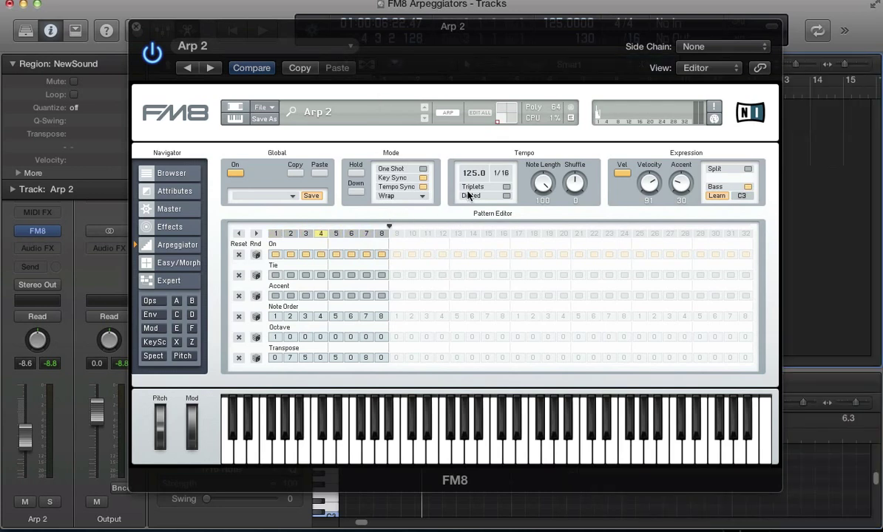
- Drop operator Z's Env Amt to about 21, then go back to the Arpeggiator page
{"action": "left_click", "coordinate": [191, 343]}
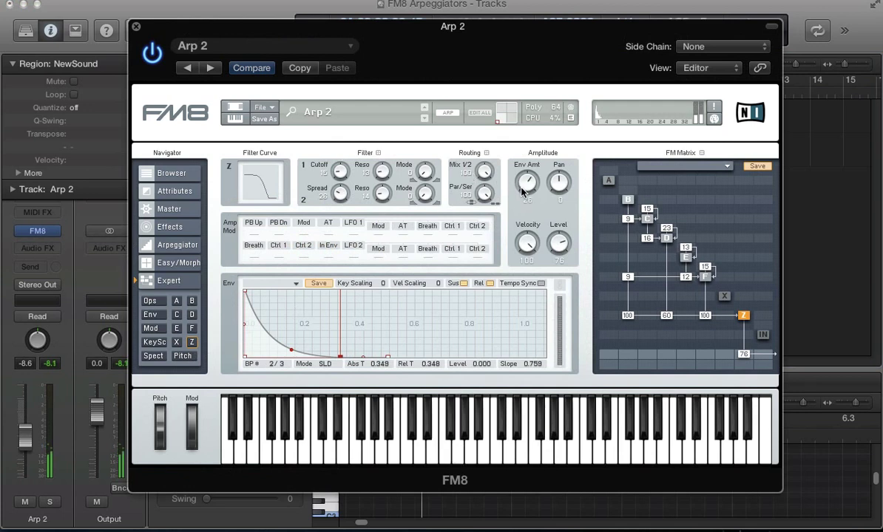
{"action": "left_click_drag", "start_coordinate": [526, 181], "coordinate": [522, 193]}
{"action": "left_click", "coordinate": [177, 247]}
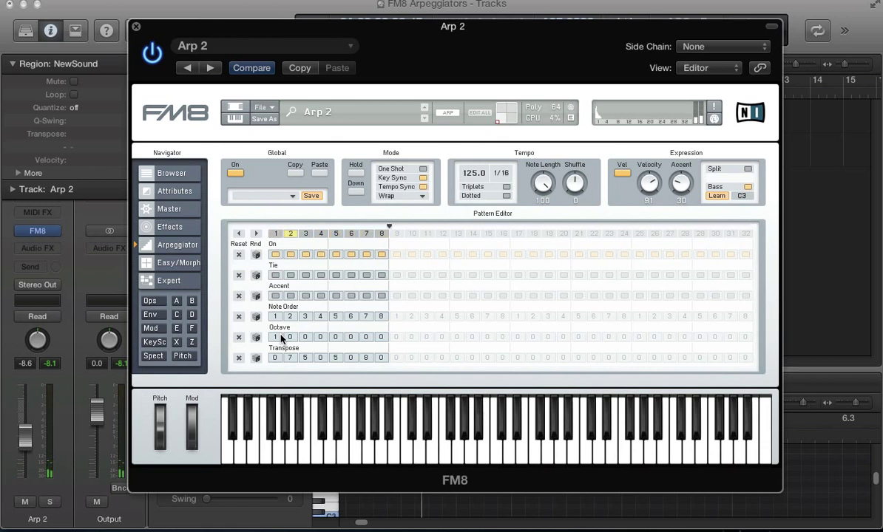
- Switch on arpeggiator Hold mode and set the arpeggiator tempo to 125.0
{"action": "left_click", "coordinate": [353, 174]}
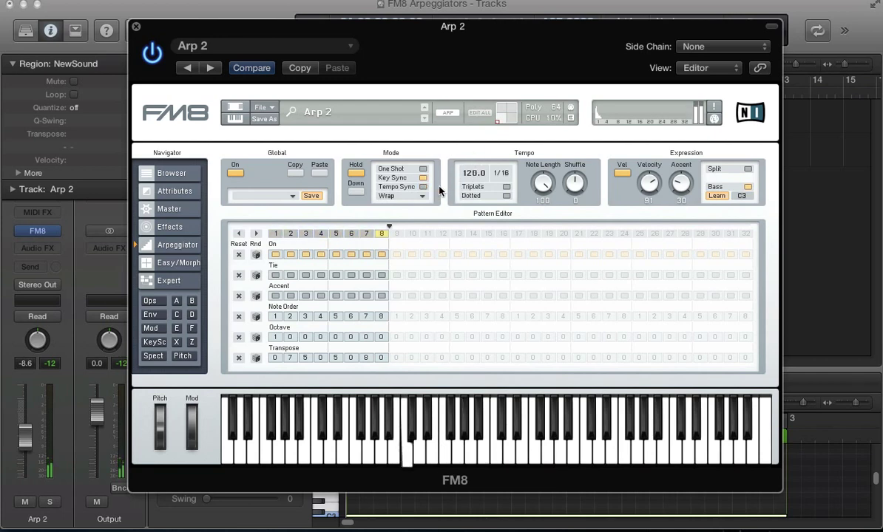
{"action": "left_click_drag", "start_coordinate": [474, 175], "coordinate": [475, 60]}
{"action": "left_click", "coordinate": [474, 173], "text": "super"}
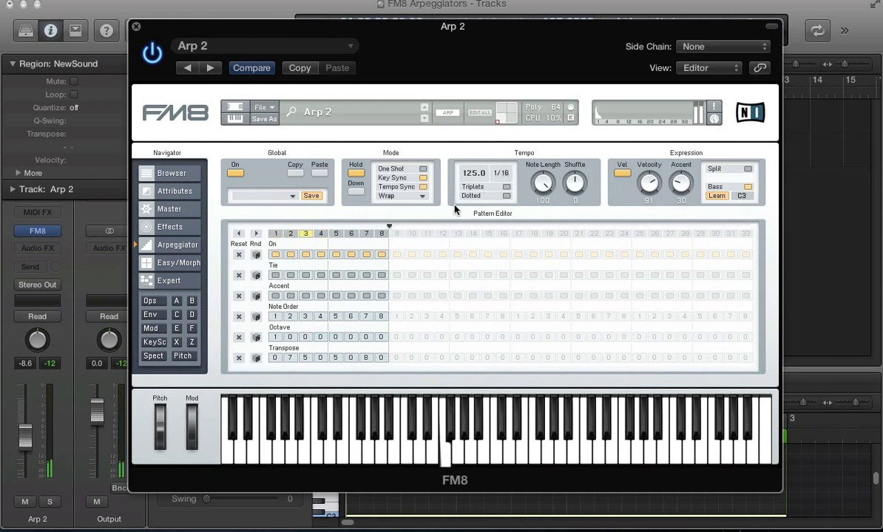
- Audition the arpeggiator step rates 1/32, 1/4, 1/2 and 1/8
{"action": "left_click", "coordinate": [495, 174]}
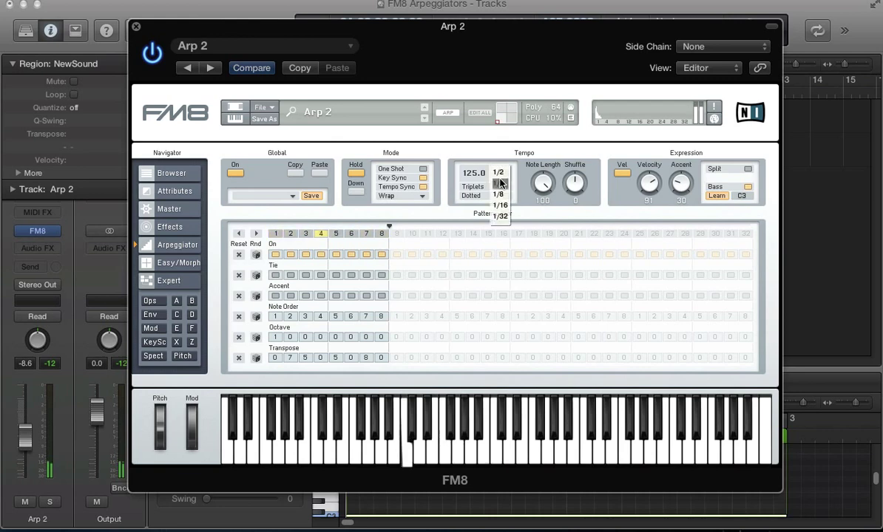
{"action": "left_click", "coordinate": [500, 186]}
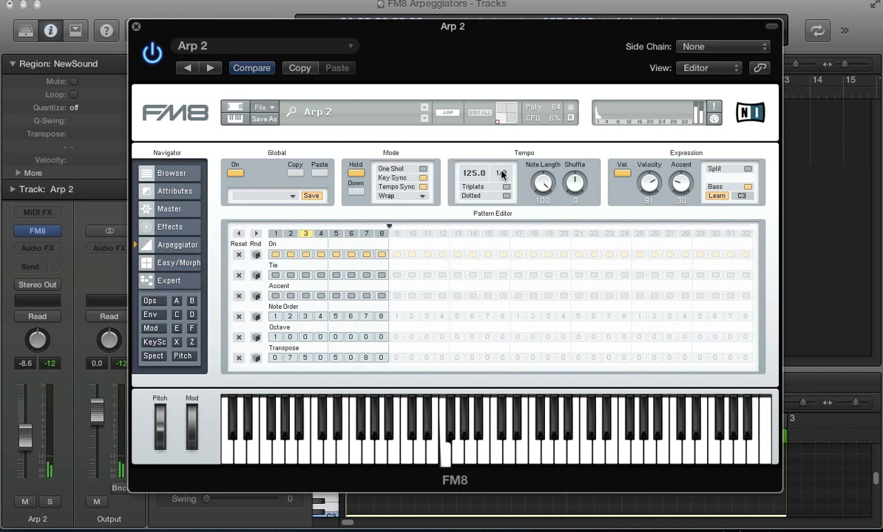
{"action": "left_click", "coordinate": [501, 174]}
{"action": "left_click", "coordinate": [500, 216]}
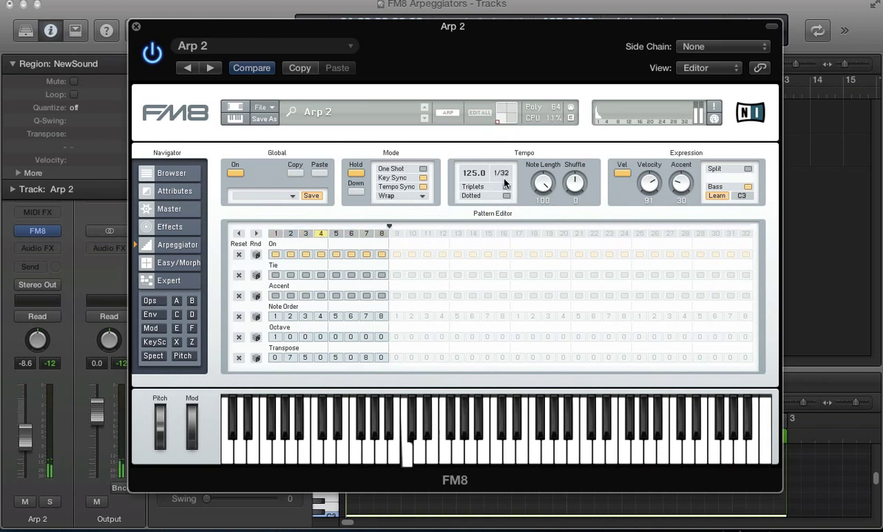
{"action": "left_click", "coordinate": [506, 175]}
{"action": "left_click", "coordinate": [501, 185]}
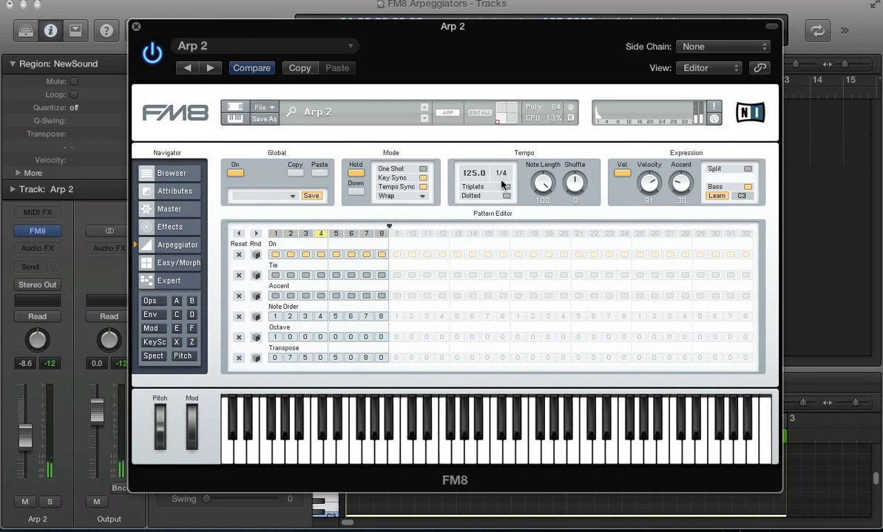
{"action": "left_click", "coordinate": [503, 175]}
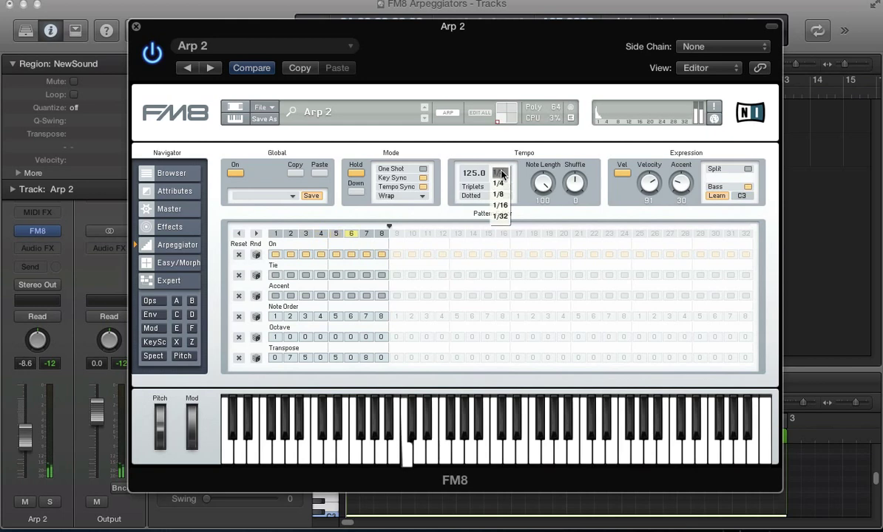
{"action": "left_click", "coordinate": [503, 175]}
{"action": "left_click", "coordinate": [503, 175]}
{"action": "left_click", "coordinate": [498, 194]}
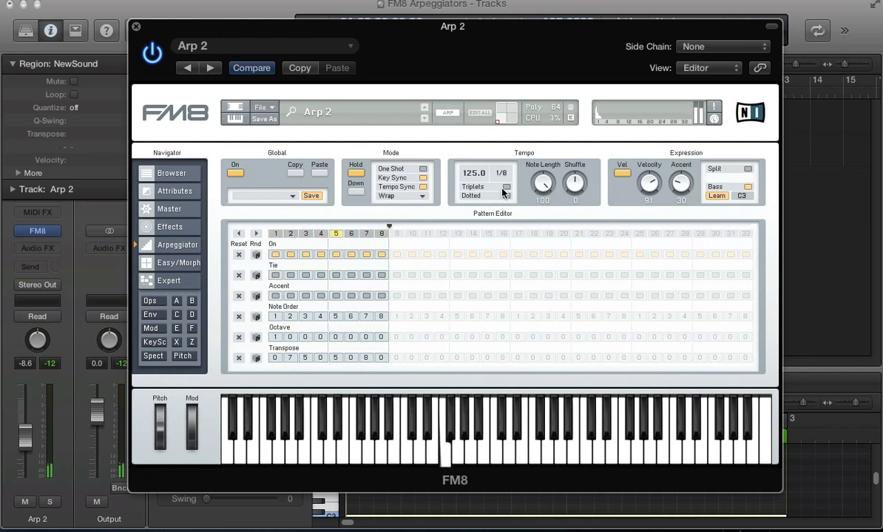
- Switch from triplet to dotted timing and set the step rate to 1/16
{"action": "left_click", "coordinate": [506, 188]}
{"action": "left_click", "coordinate": [507, 196]}
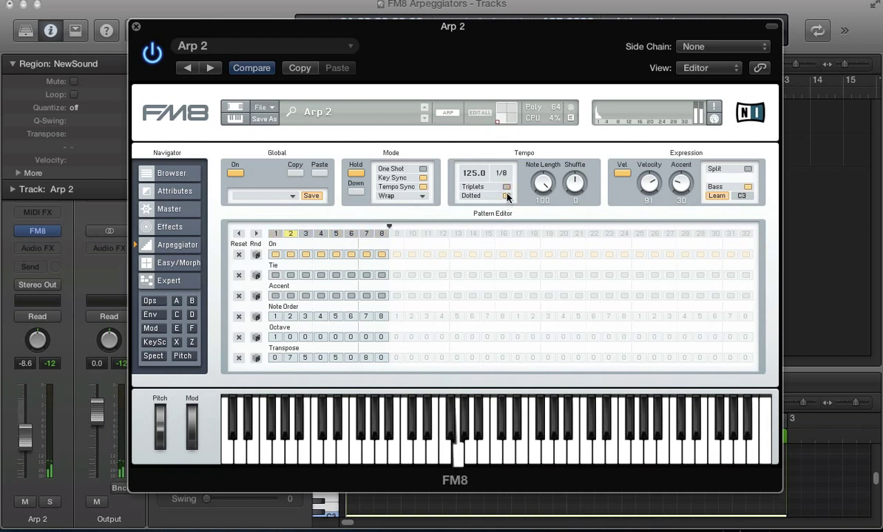
{"action": "left_click", "coordinate": [502, 173]}
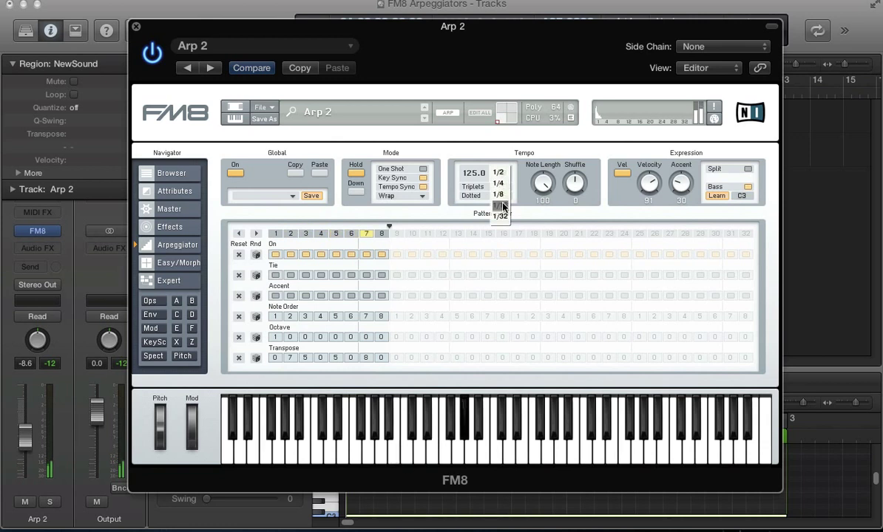
{"action": "left_click", "coordinate": [503, 208]}
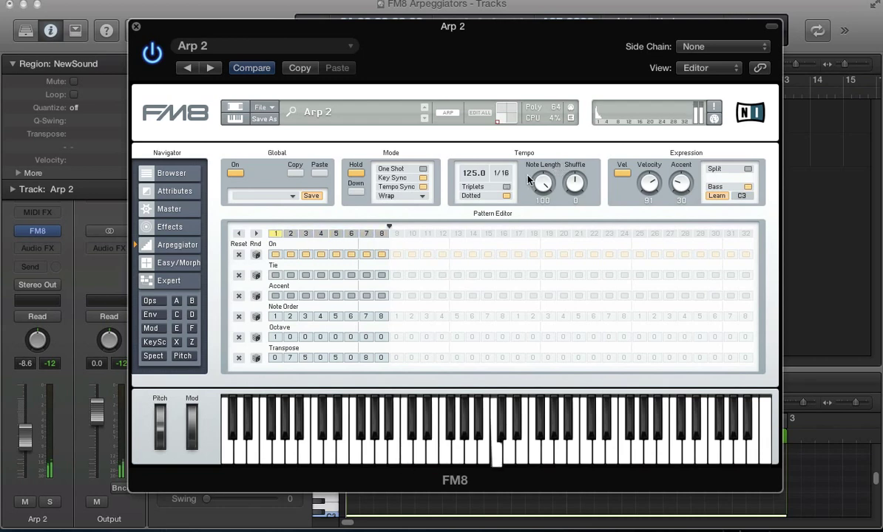
- Shorten the arpeggiator note length to 26 and set operator Z's Env Amt to 42
{"action": "left_click_drag", "start_coordinate": [540, 182], "coordinate": [542, 201]}
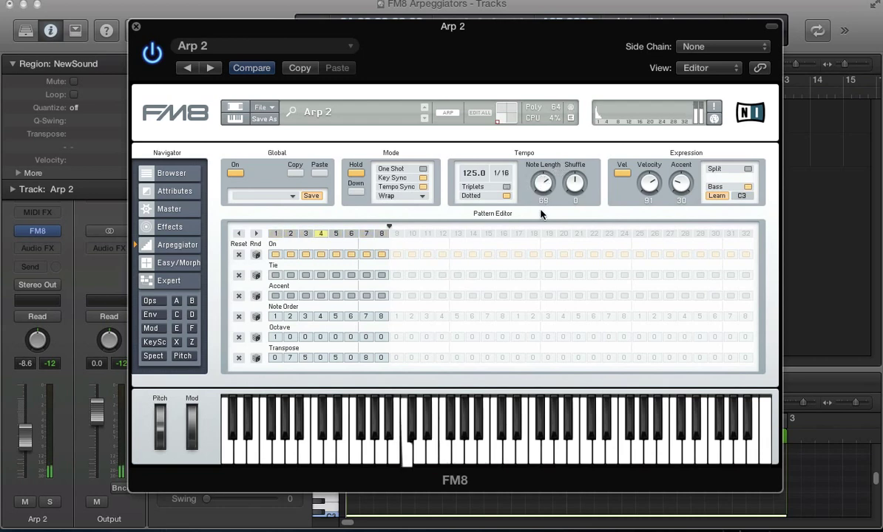
{"action": "left_click_drag", "start_coordinate": [542, 250], "coordinate": [542, 259]}
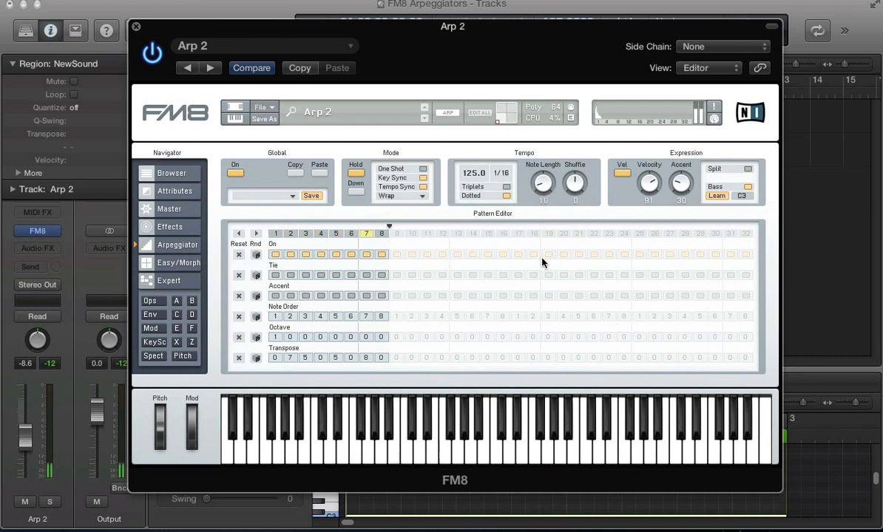
{"action": "left_click", "coordinate": [193, 344]}
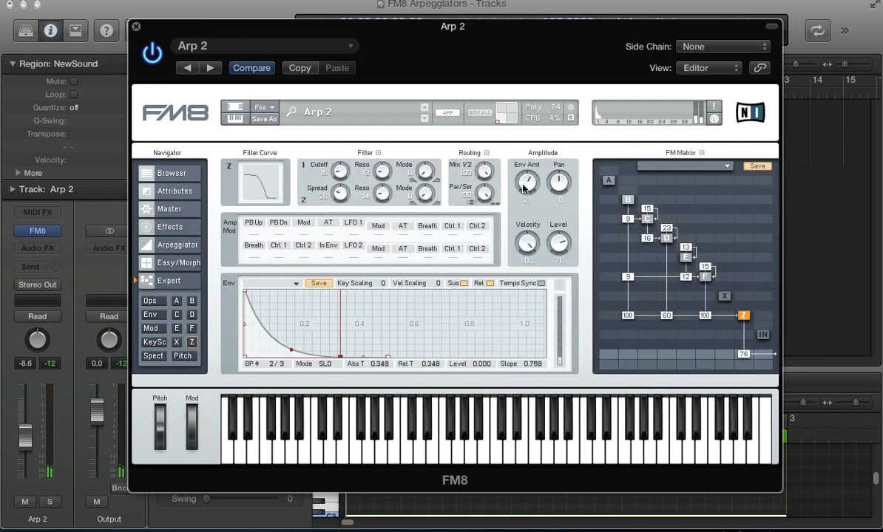
{"action": "left_click", "coordinate": [176, 245]}
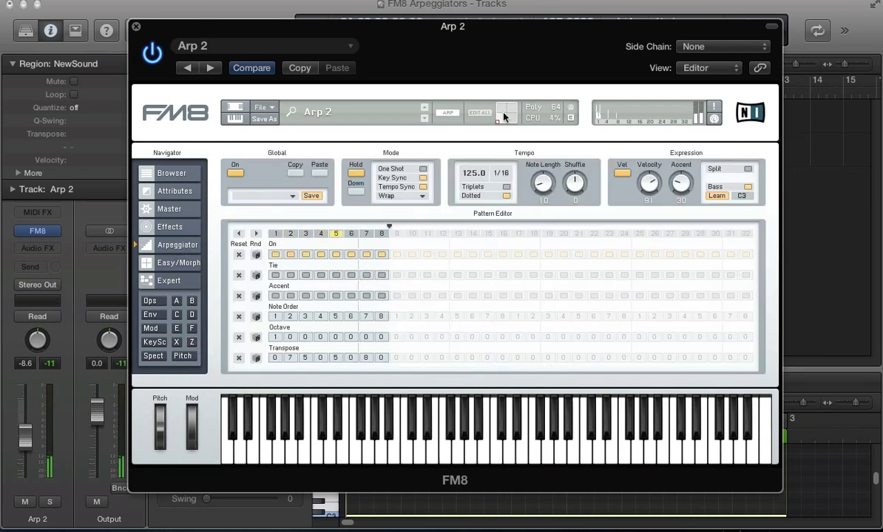
{"action": "left_click_drag", "start_coordinate": [543, 183], "coordinate": [495, 94]}
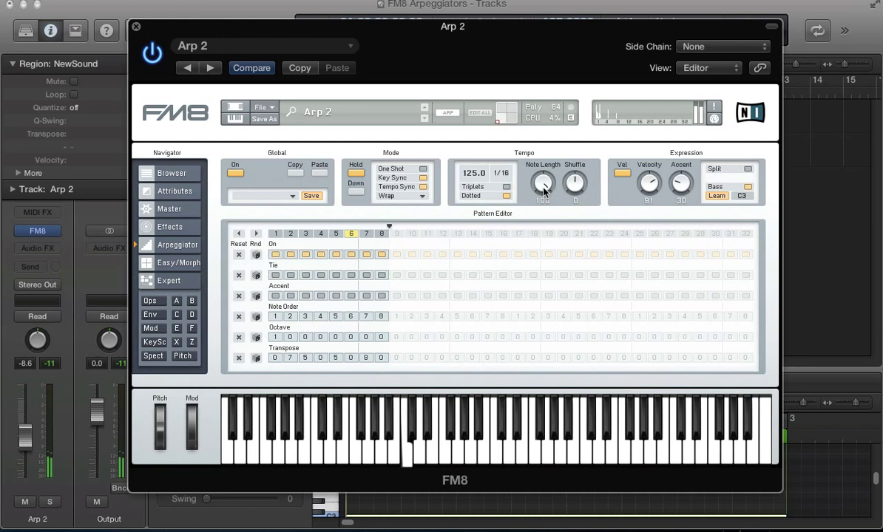
{"action": "left_click_drag", "start_coordinate": [543, 191], "coordinate": [546, 246]}
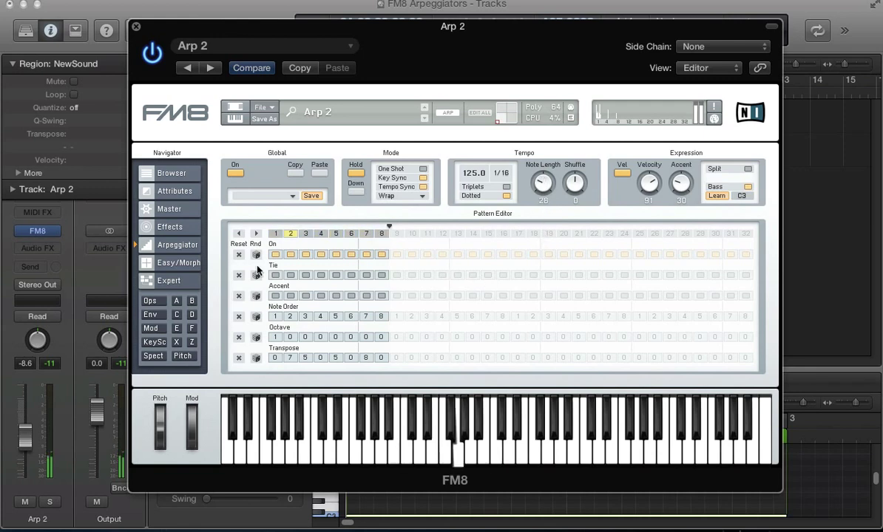
{"action": "left_click", "coordinate": [192, 341]}
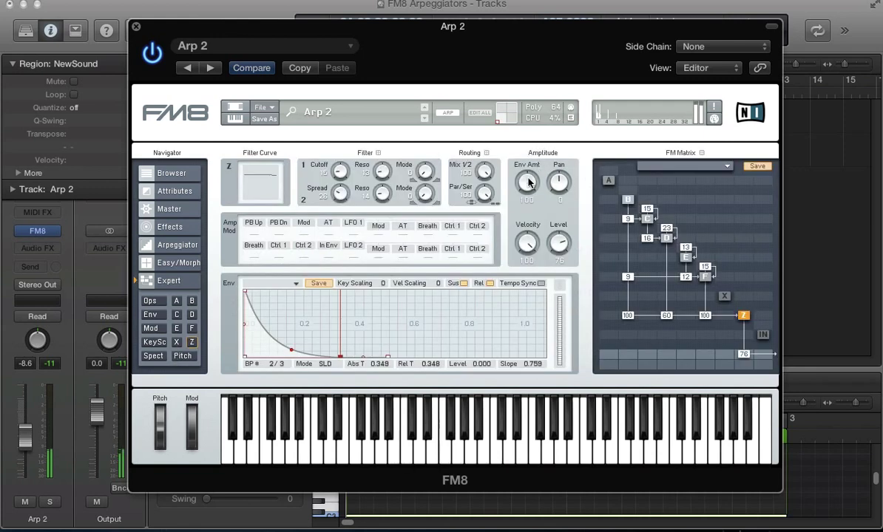
{"action": "mouse_move", "coordinate": [526, 181]}
{"action": "left_mouse_down"}
{"action": "mouse_move", "coordinate": [530, 204]}
{"action": "mouse_move", "coordinate": [518, 194]}
{"action": "left_mouse_up"}
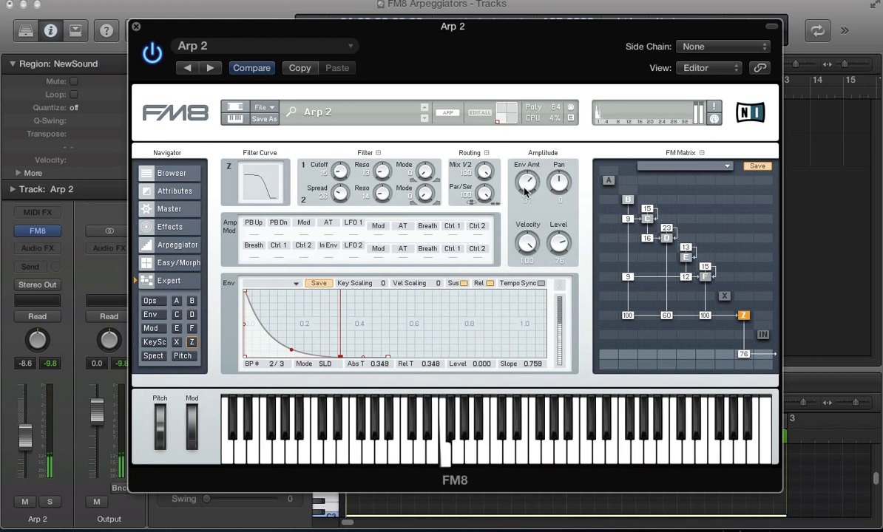
- Set Arp 2's note length to 34, shuffle to 33 and the rate to 1/8
{"action": "left_click", "coordinate": [179, 245]}
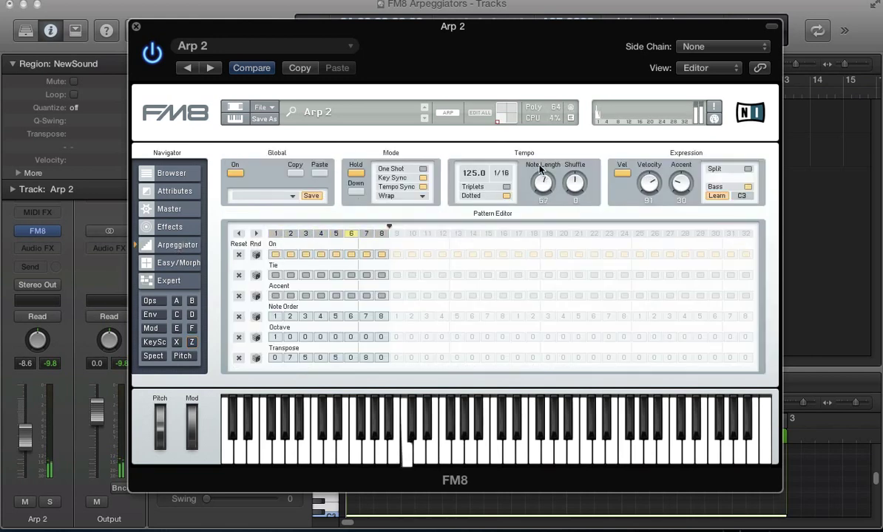
{"action": "left_click_drag", "start_coordinate": [540, 169], "coordinate": [537, 132]}
{"action": "left_click_drag", "start_coordinate": [542, 182], "coordinate": [537, 199]}
{"action": "mouse_move", "coordinate": [575, 182]}
{"action": "left_mouse_down"}
{"action": "mouse_move", "coordinate": [574, 164]}
{"action": "mouse_move", "coordinate": [543, 207]}
{"action": "mouse_move", "coordinate": [570, 174]}
{"action": "mouse_move", "coordinate": [570, 200]}
{"action": "left_mouse_up"}
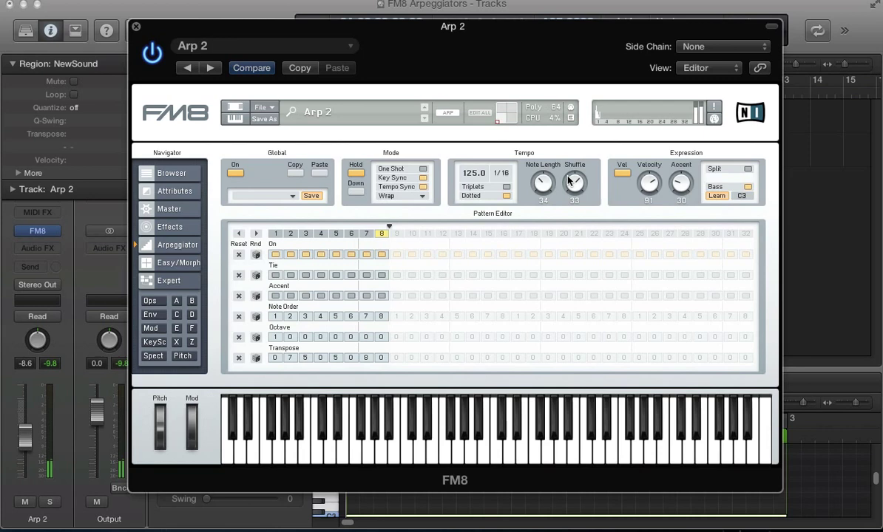
{"action": "left_click_drag", "start_coordinate": [569, 179], "coordinate": [569, 179]}
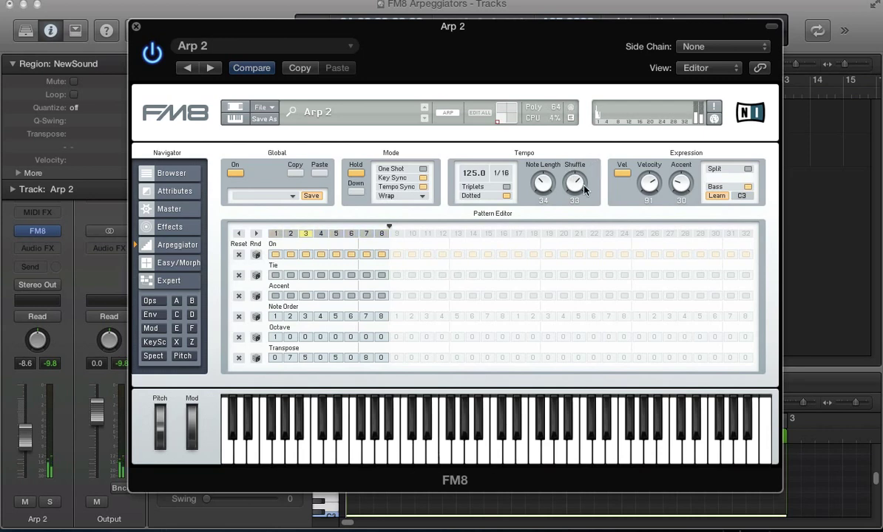
{"action": "left_click", "coordinate": [503, 174]}
{"action": "left_click", "coordinate": [497, 194]}
- Try a 1/16 rate with dotted timing, then turn dotted back off
{"action": "left_click", "coordinate": [501, 172]}
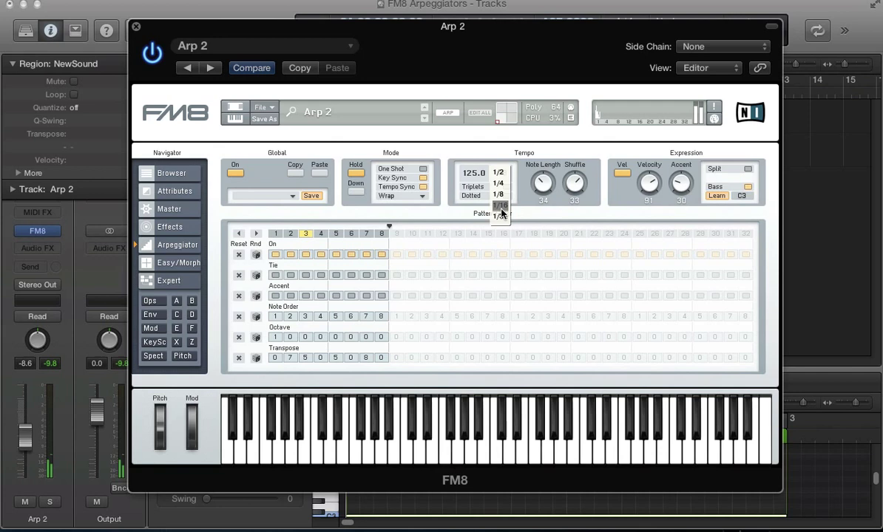
{"action": "left_click", "coordinate": [501, 190]}
{"action": "left_click", "coordinate": [505, 195]}
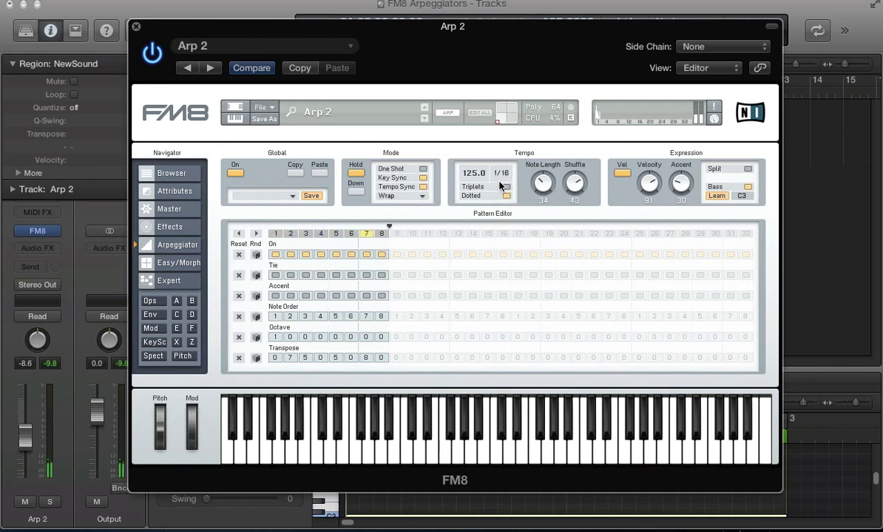
{"action": "left_click", "coordinate": [506, 195]}
- Set note length to 30, turn off Hold, and return the rate to 1/8
{"action": "left_click_drag", "start_coordinate": [543, 182], "coordinate": [546, 191]}
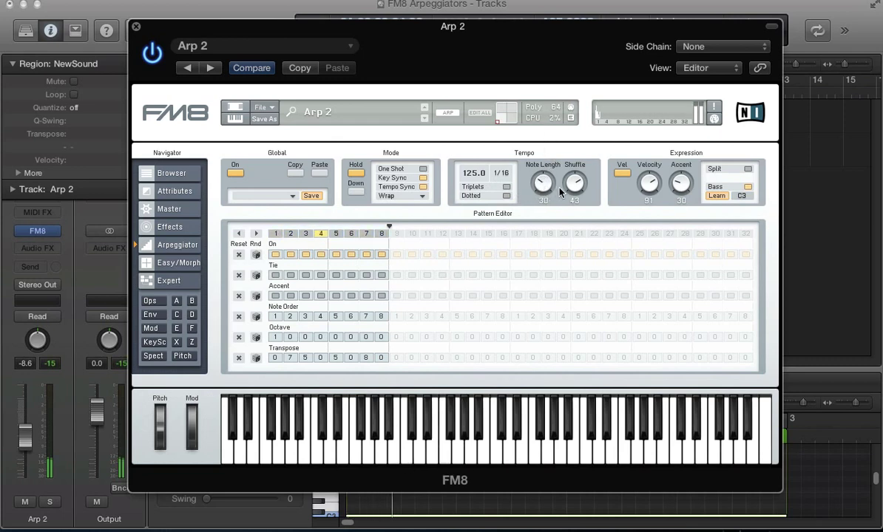
{"action": "left_click", "coordinate": [355, 173]}
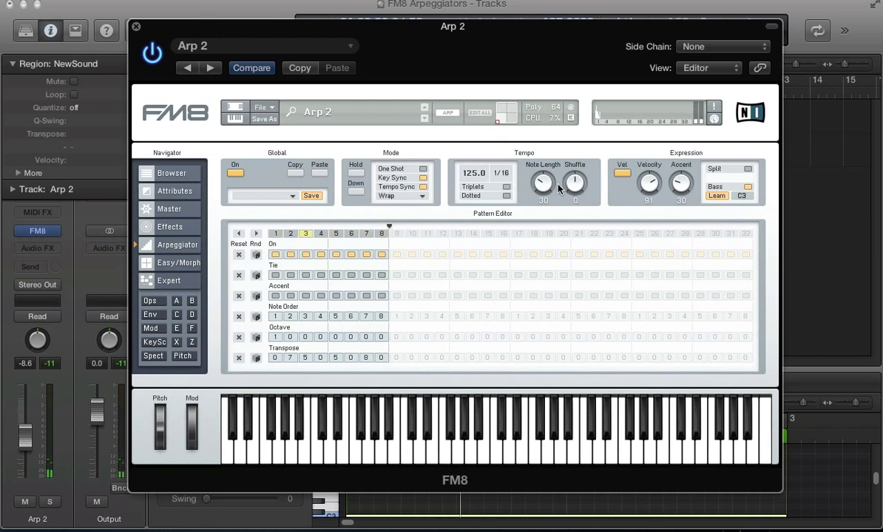
{"action": "left_click", "coordinate": [503, 175]}
{"action": "left_click", "coordinate": [502, 194]}
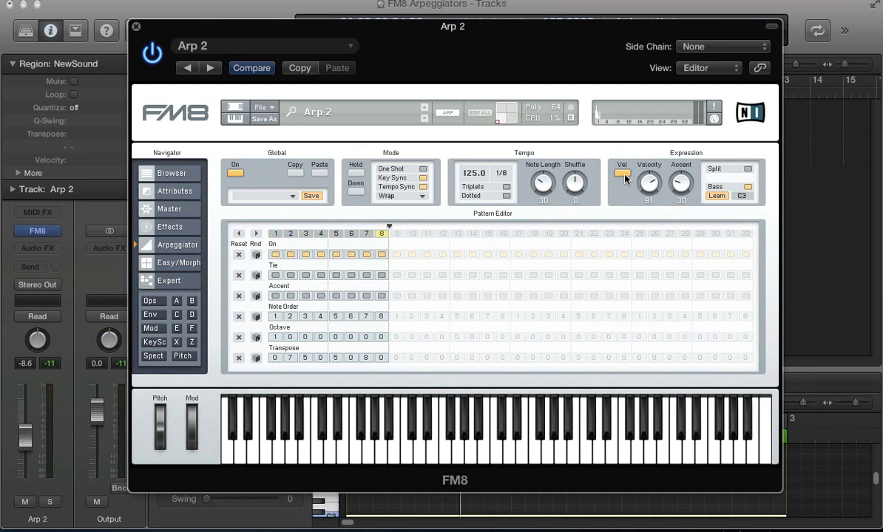
{"action": "left_click", "coordinate": [186, 270]}
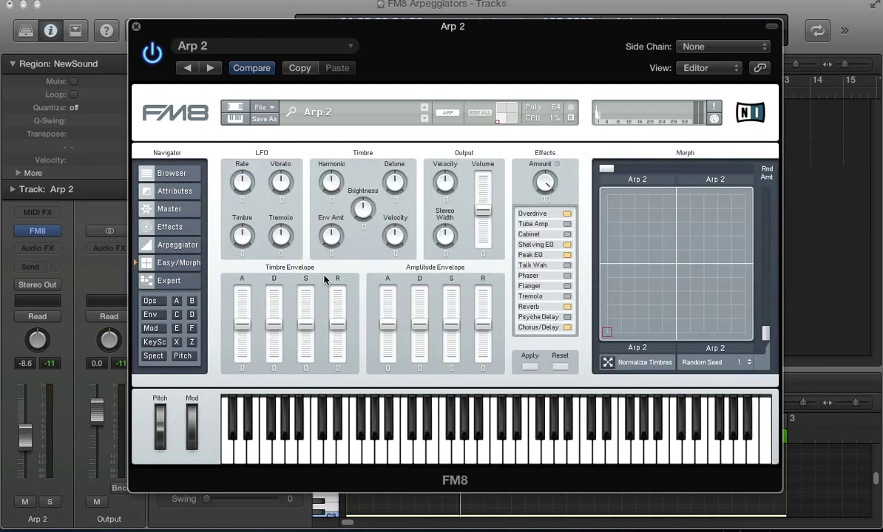
{"action": "left_click", "coordinate": [164, 244]}
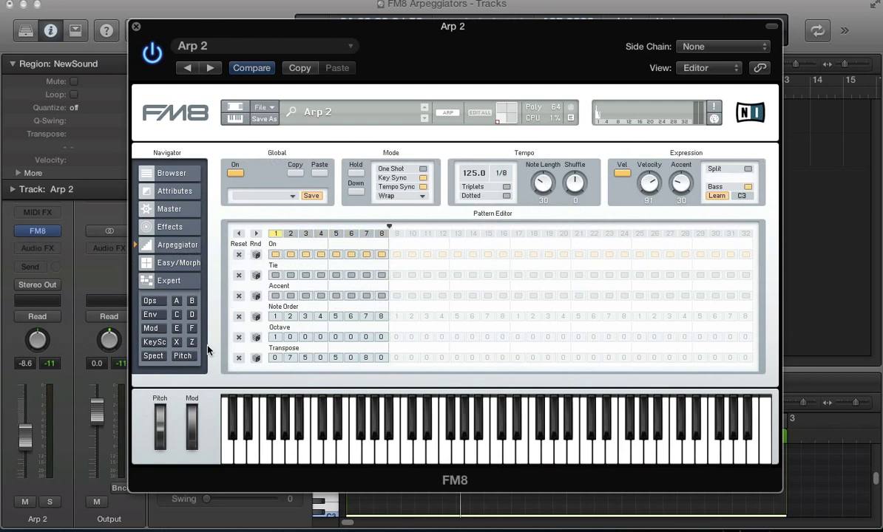
{"action": "left_click", "coordinate": [150, 301]}
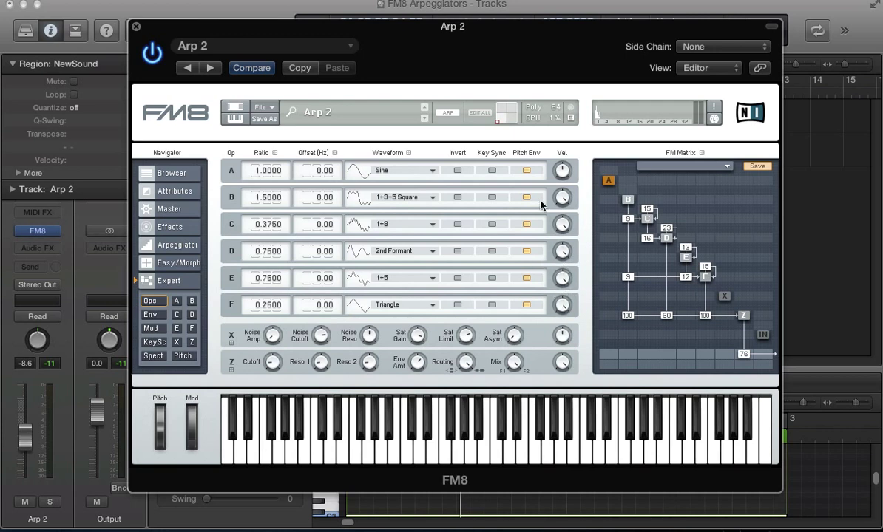
{"action": "left_click", "coordinate": [174, 246]}
{"action": "left_click", "coordinate": [237, 174]}
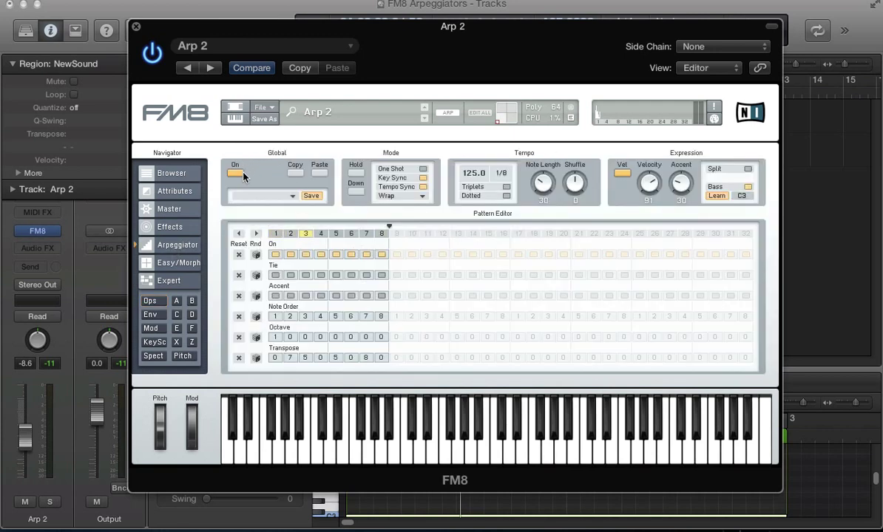
{"action": "left_click", "coordinate": [169, 209]}
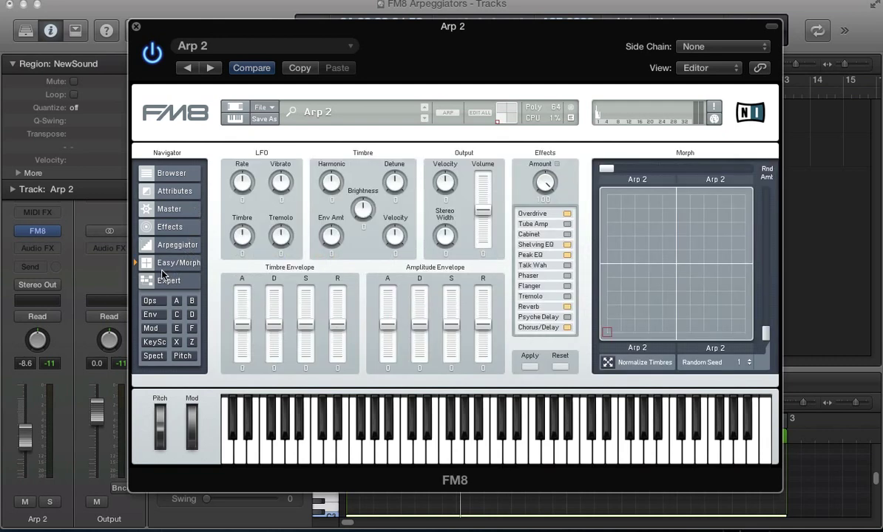
{"action": "left_click", "coordinate": [151, 301]}
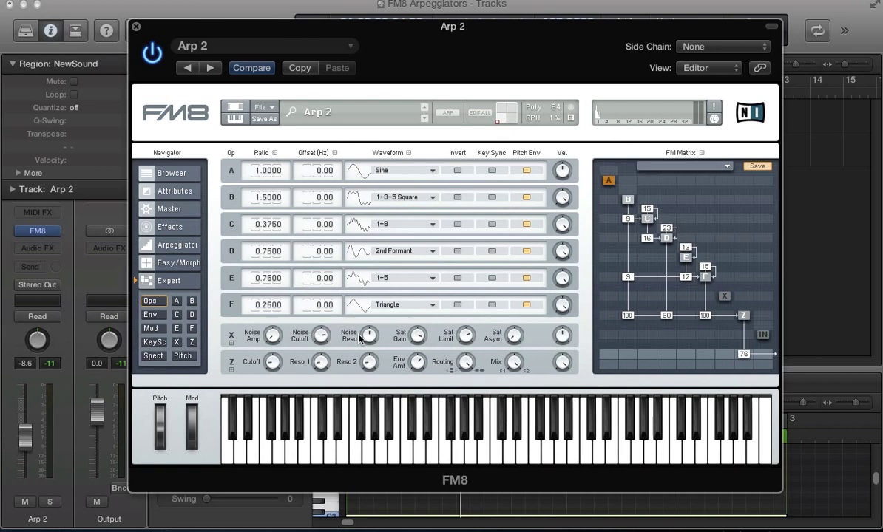
{"action": "left_click", "coordinate": [176, 245]}
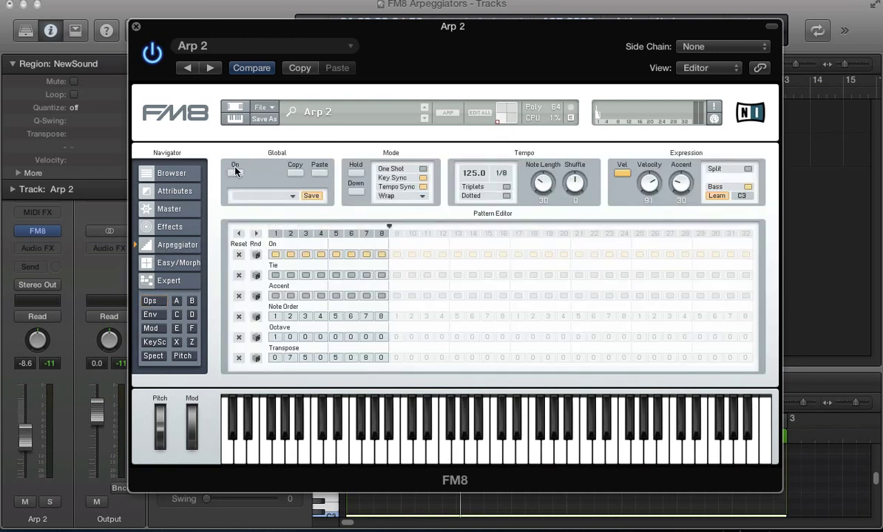
{"action": "left_click", "coordinate": [235, 172]}
- Turn the arpeggiator's Expression Velocity knob down to 30
{"action": "left_click_drag", "start_coordinate": [640, 184], "coordinate": [642, 188]}
{"action": "mouse_move", "coordinate": [646, 185]}
{"action": "left_mouse_down"}
{"action": "mouse_move", "coordinate": [634, 158]}
{"action": "mouse_move", "coordinate": [641, 198]}
{"action": "left_mouse_up"}
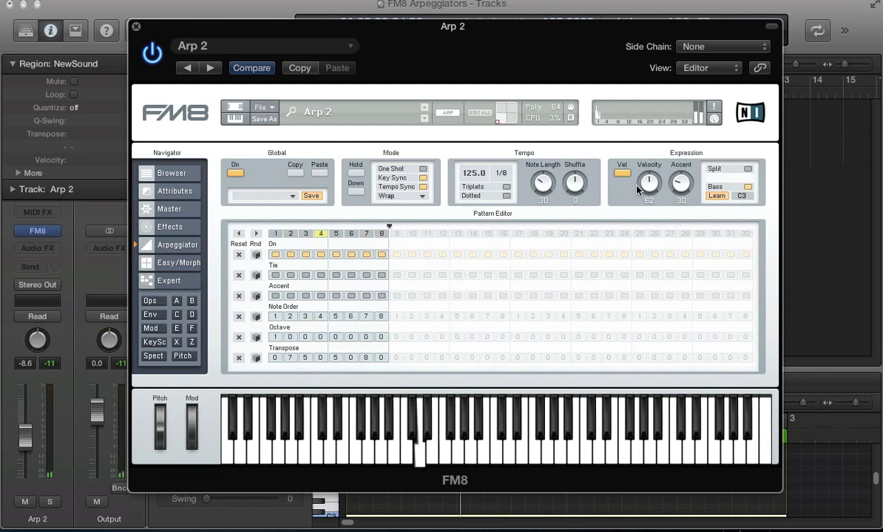
{"action": "left_click_drag", "start_coordinate": [648, 187], "coordinate": [643, 157]}
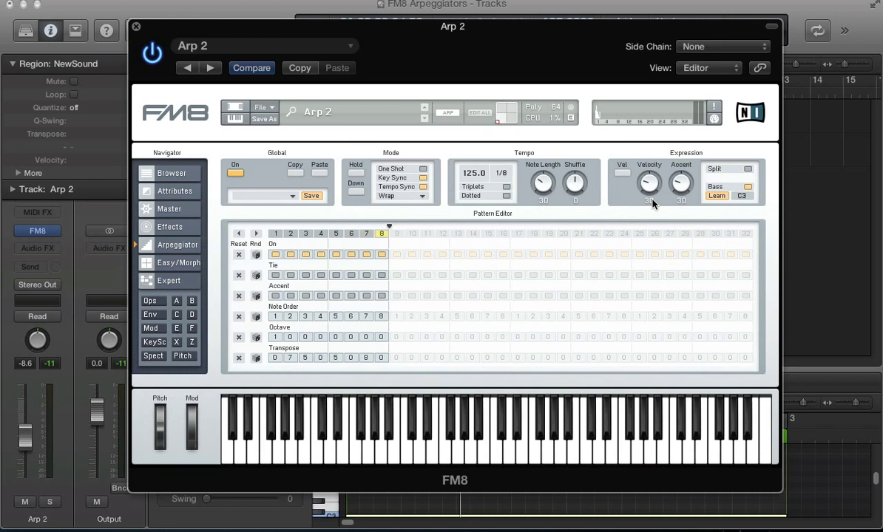
- Enable Vel for fixed velocity and set the Velocity knob to 63
{"action": "left_click", "coordinate": [622, 174]}
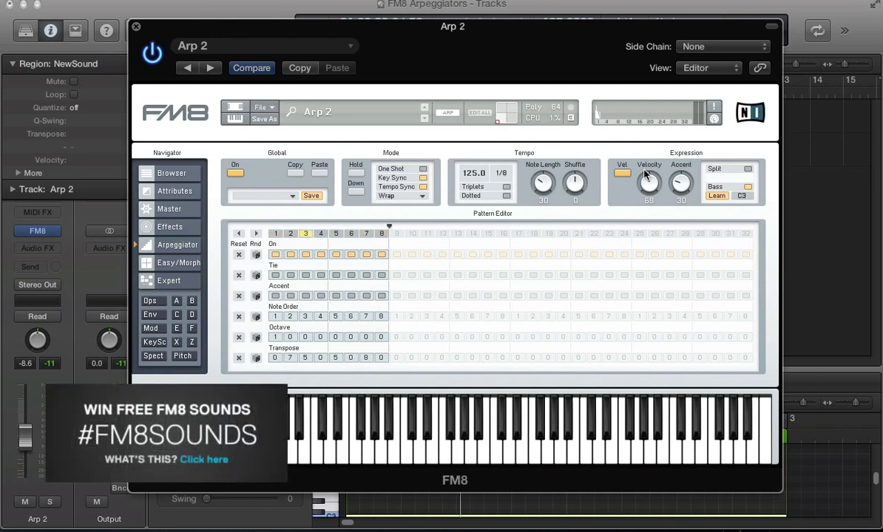
{"action": "mouse_move", "coordinate": [646, 173]}
{"action": "left_mouse_down"}
{"action": "mouse_move", "coordinate": [633, 198]}
{"action": "mouse_move", "coordinate": [645, 182]}
{"action": "left_mouse_up"}
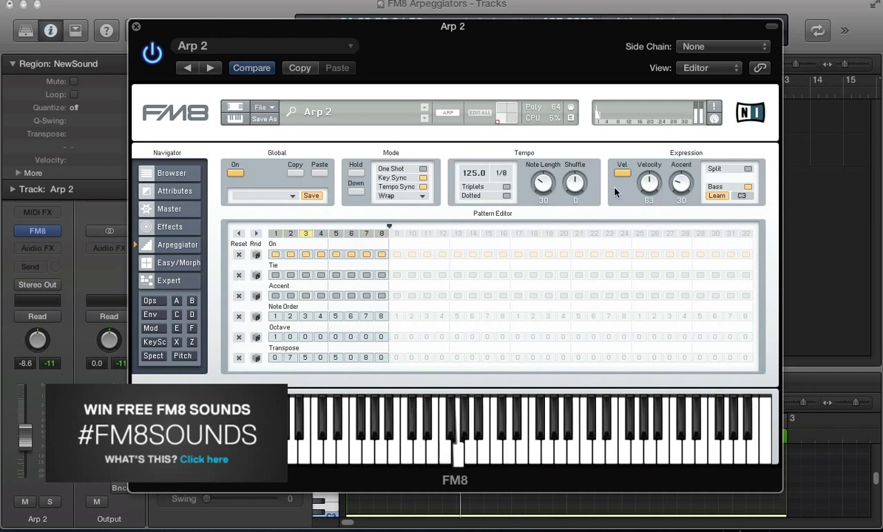
- Accent steps 2, 4, 6 and 8 of the Arp 2 pattern
{"action": "left_click", "coordinate": [290, 296]}
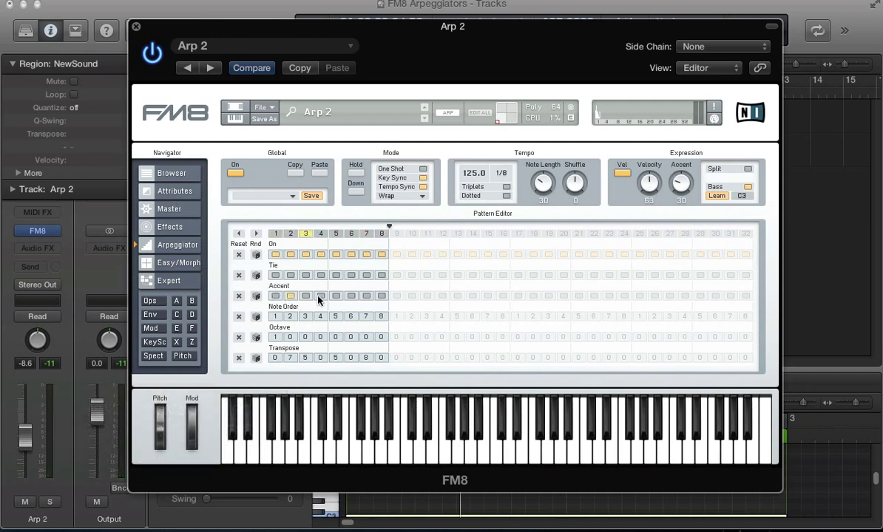
{"action": "left_click", "coordinate": [321, 296]}
{"action": "left_click", "coordinate": [351, 296]}
{"action": "left_click", "coordinate": [381, 295]}
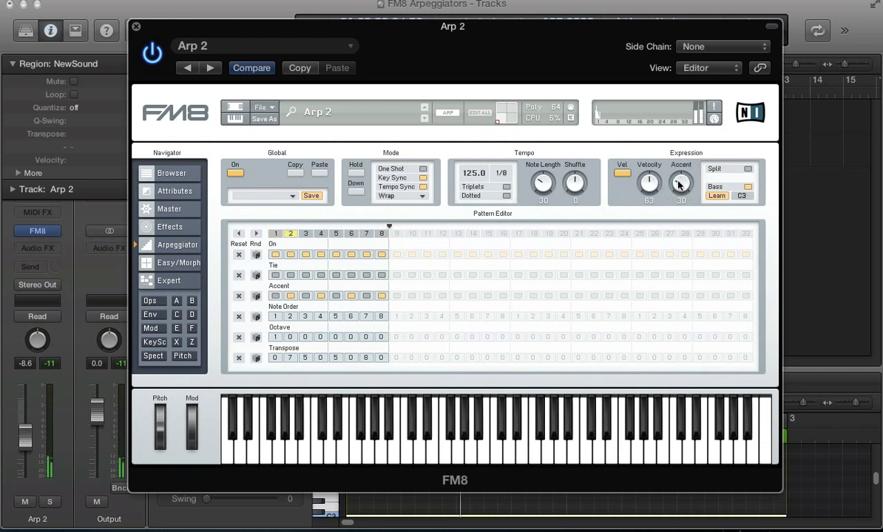
- Raise the Accent amount, then clear the accents from the pattern steps, leaving Accent at 30
{"action": "left_click_drag", "start_coordinate": [680, 183], "coordinate": [614, 206]}
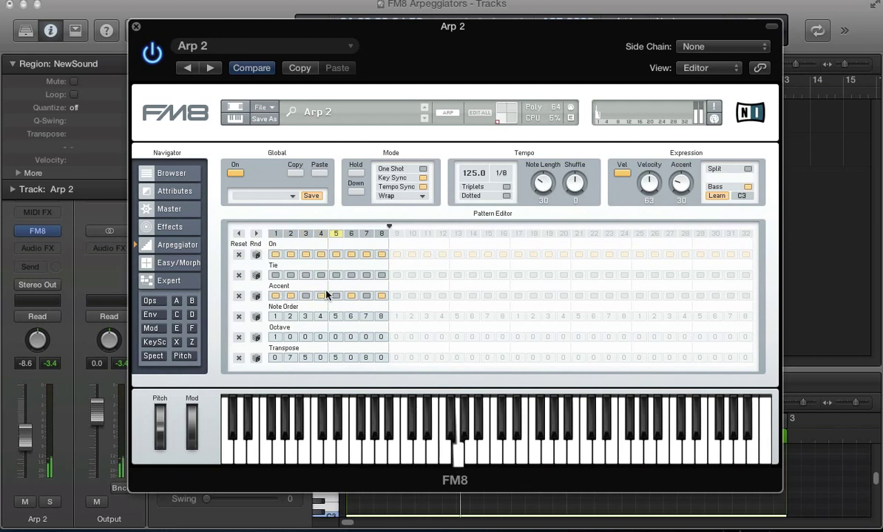
{"action": "left_click_drag", "start_coordinate": [668, 190], "coordinate": [614, 182]}
{"action": "left_click_drag", "start_coordinate": [276, 298], "coordinate": [381, 298]}
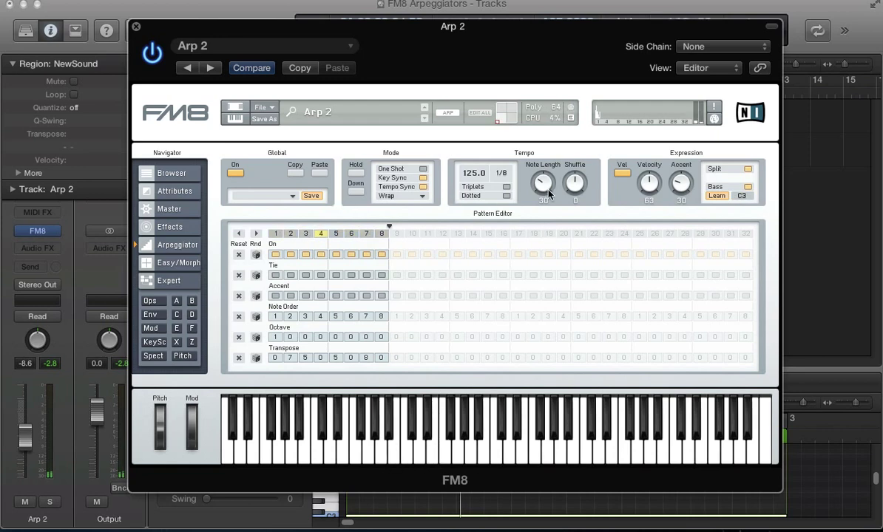
- Raise operator Z's filter envelope amount to 48 and go back to the arpeggiator page
{"action": "left_click", "coordinate": [191, 343]}
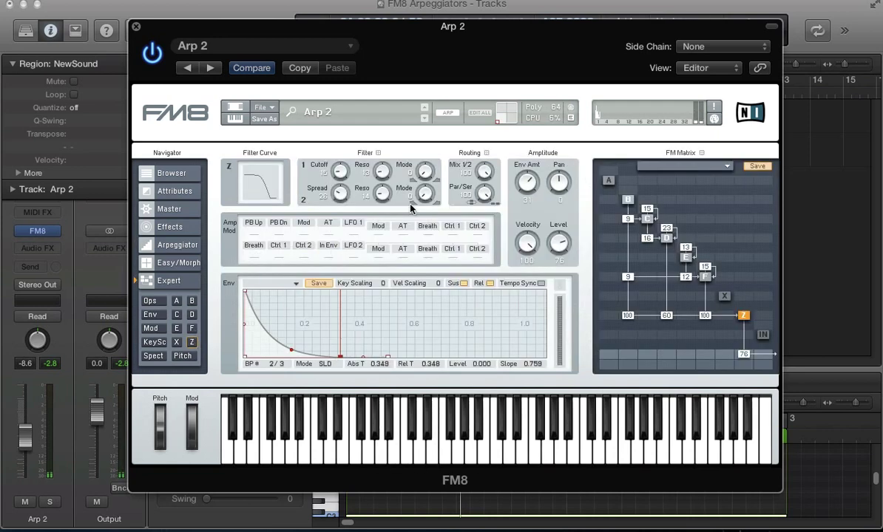
{"action": "left_click_drag", "start_coordinate": [523, 182], "coordinate": [523, 174]}
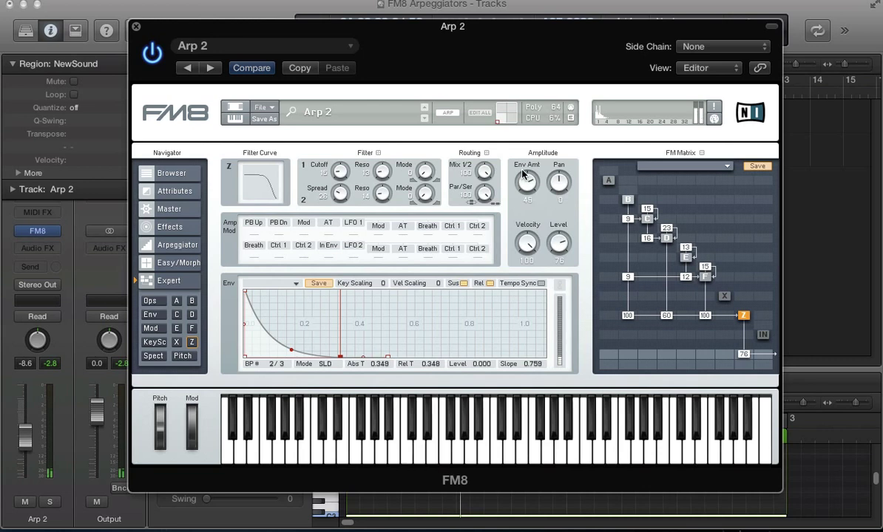
{"action": "left_click", "coordinate": [189, 247]}
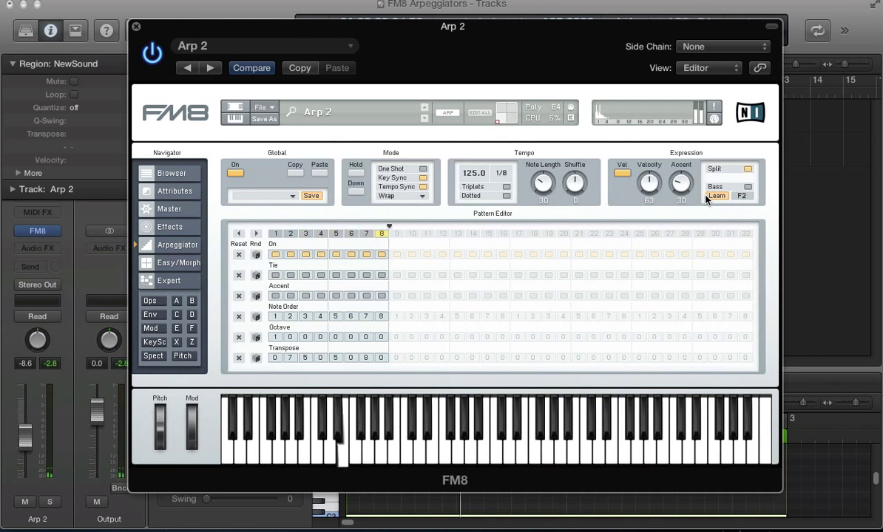
- Turn Bass on for the arpeggiator's F2 keyboard split
{"action": "left_click", "coordinate": [748, 188]}
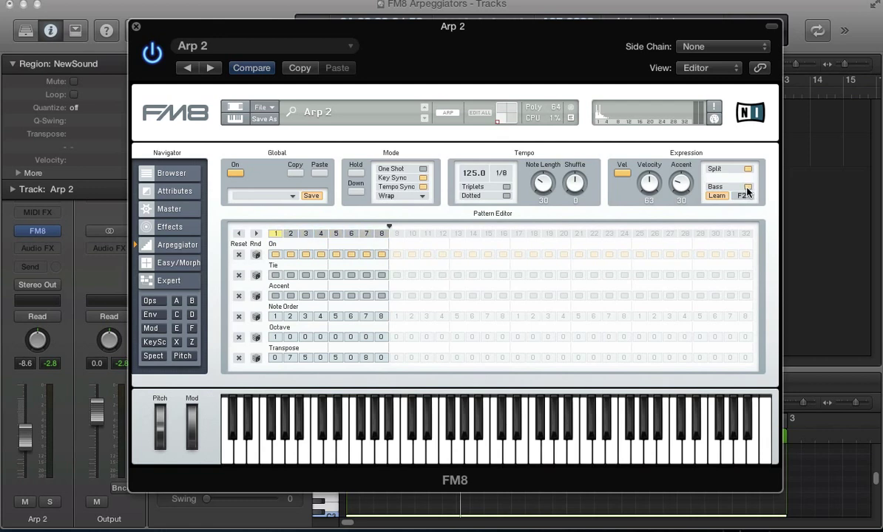